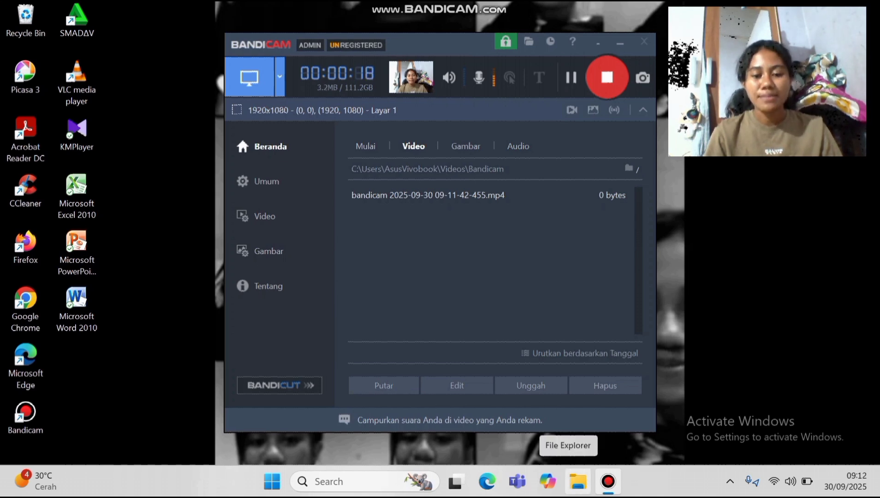
Open File Explorer from the taskbar while Bandicam keeps recording
left_click(578, 481)
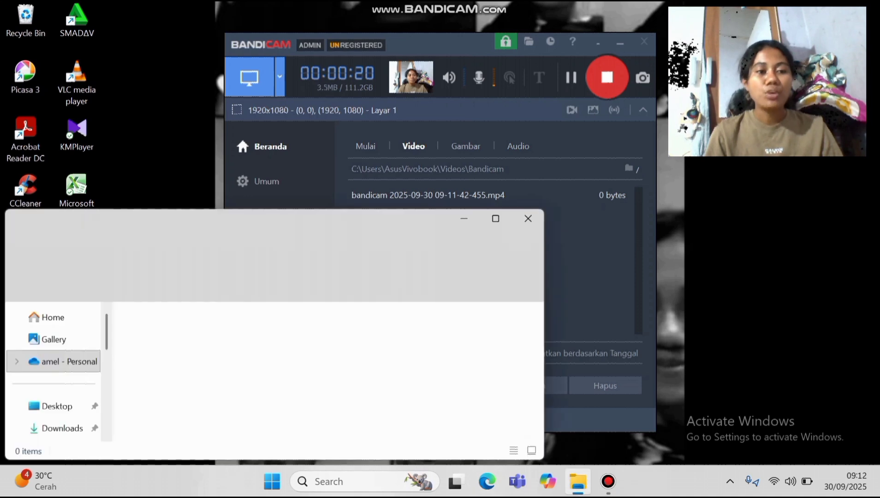
Open MEDIA ICT 3.pdf from Downloads in Edge and go to the ChemSketch installation page
left_click(496, 219)
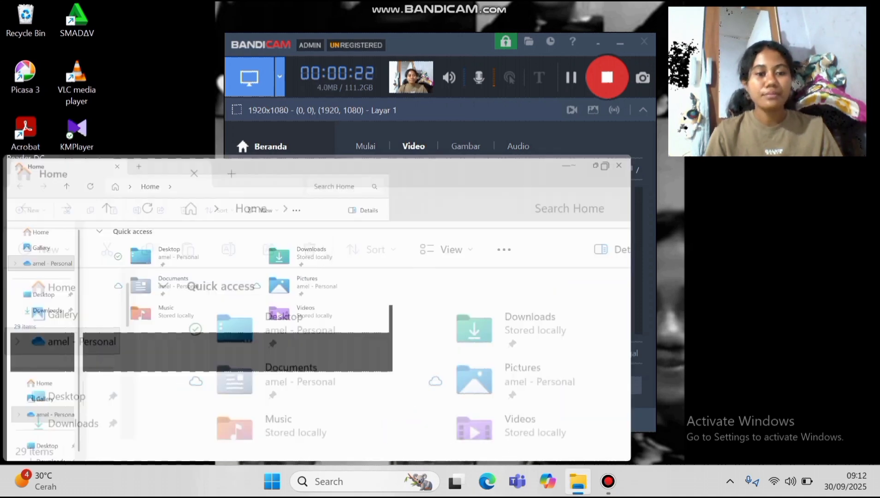
left_click(55, 215)
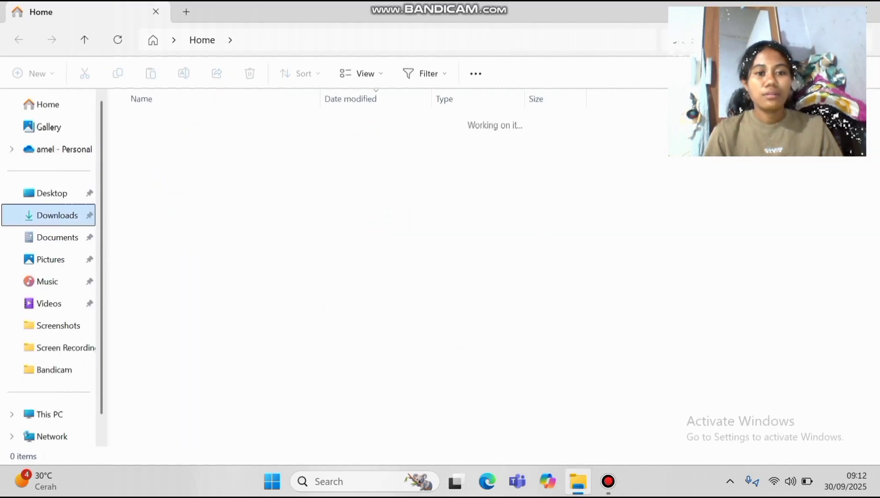
double_click(159, 218)
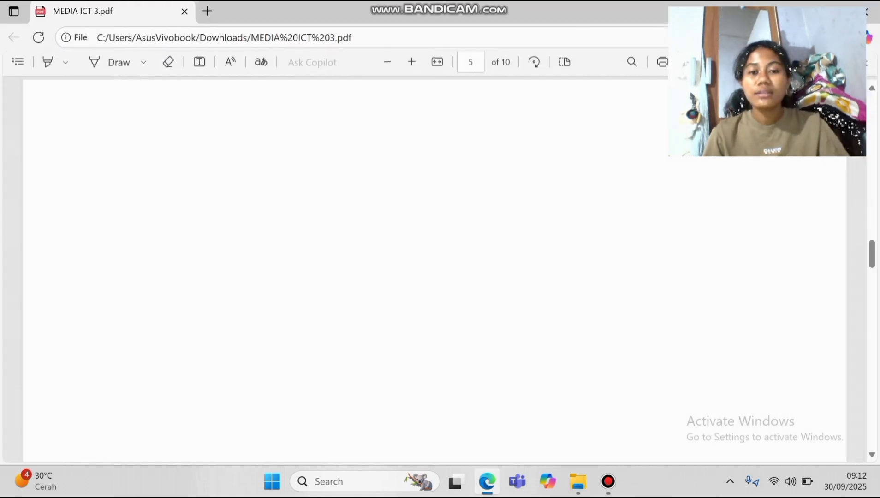
scroll(327, 272, "up", 5)
scroll(327, 272, "down", 4)
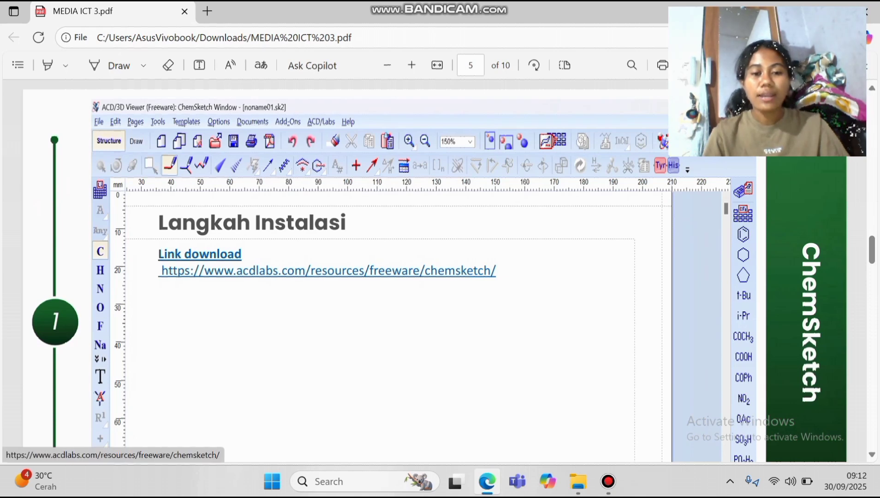
Follow the acdlabs link and bring up the Download ChemSketch Freeware registration form
left_click(327, 270)
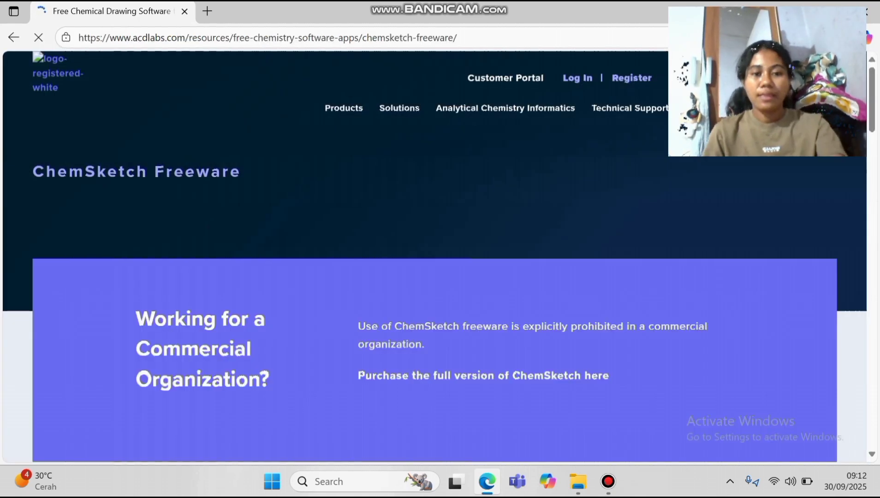
scroll(435, 256, "down", 4)
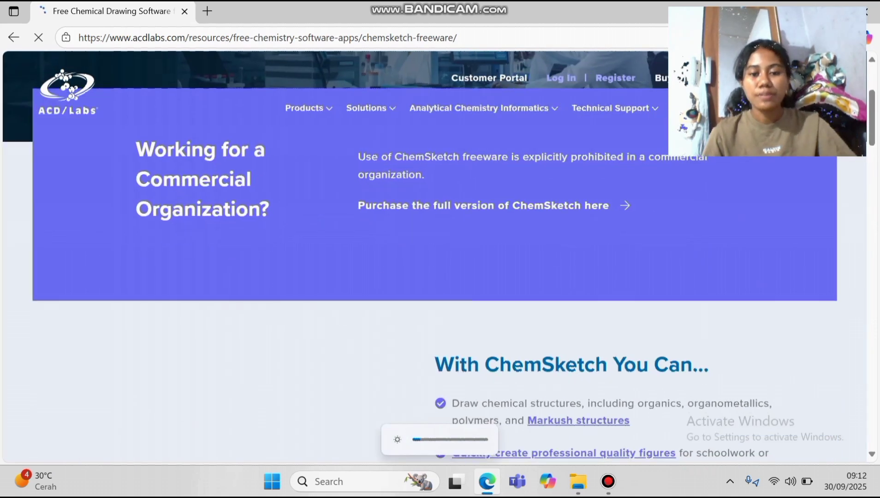
scroll(435, 256, "down", 6)
scroll(434, 257, "up", 1)
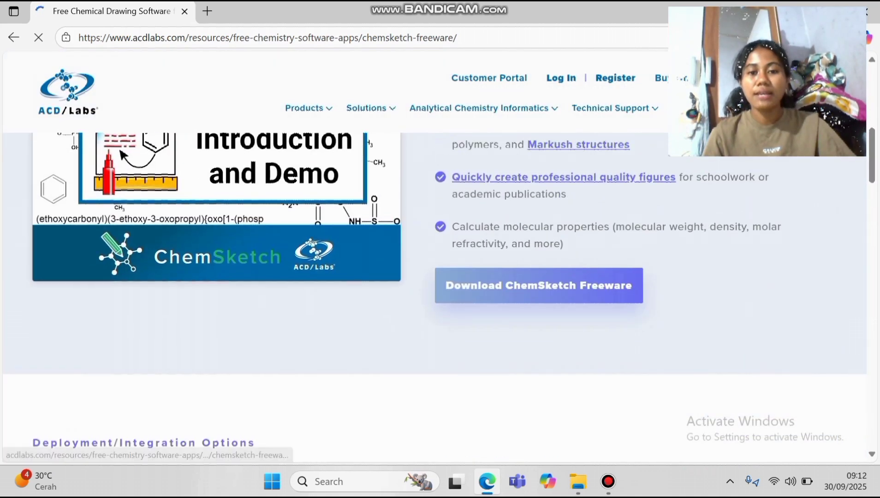
left_click(539, 286)
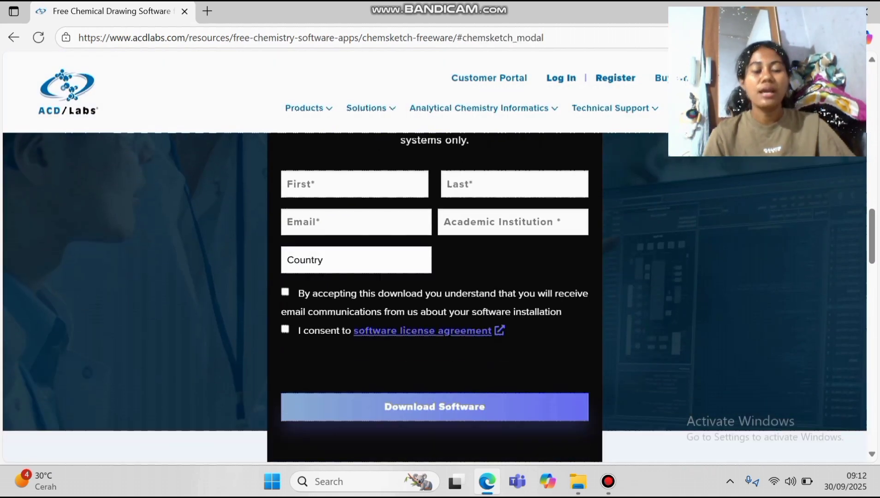
scroll(434, 297, "up", 1)
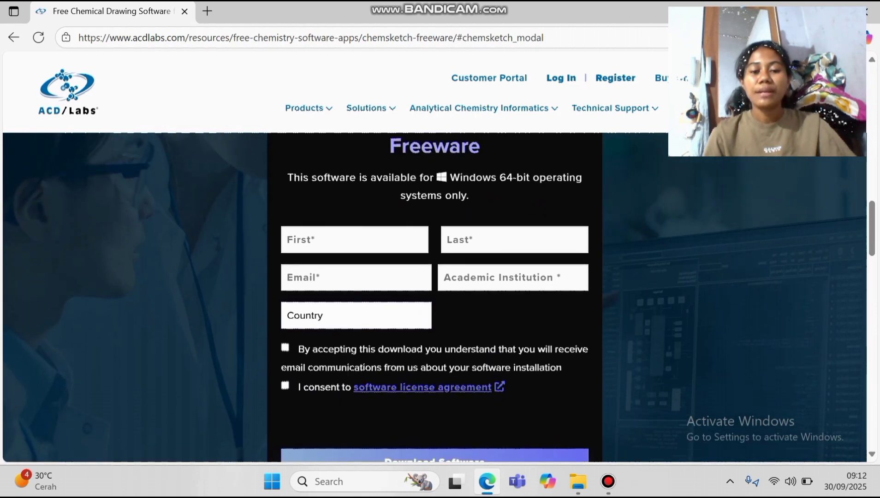
scroll(434, 298, "down", 1)
scroll(435, 297, "up", 1)
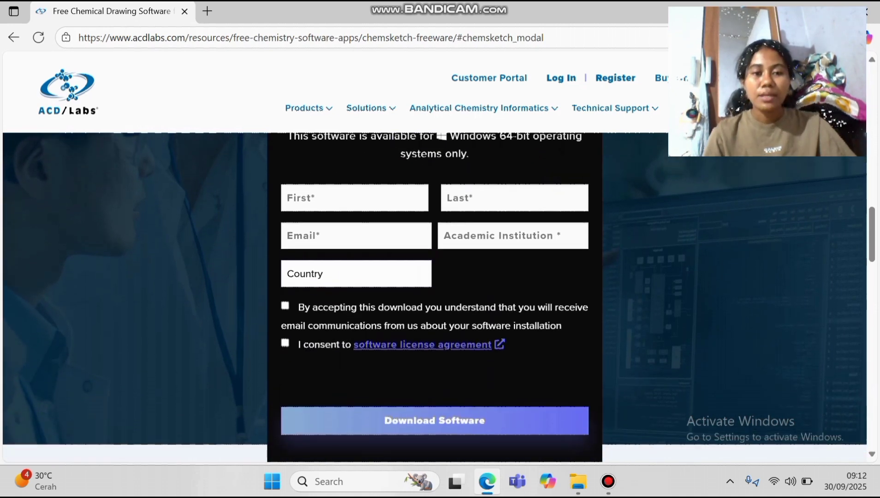
Enter the first and last name, then autofill the email and country from saved info
left_click(354, 198)
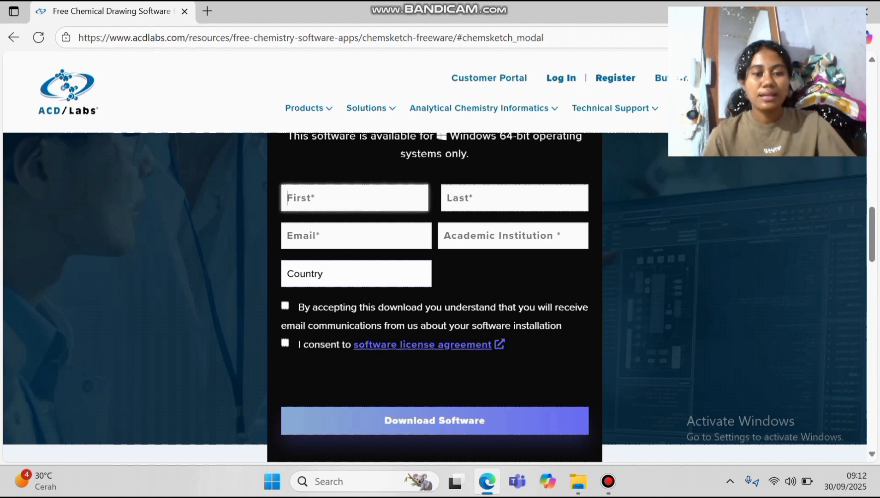
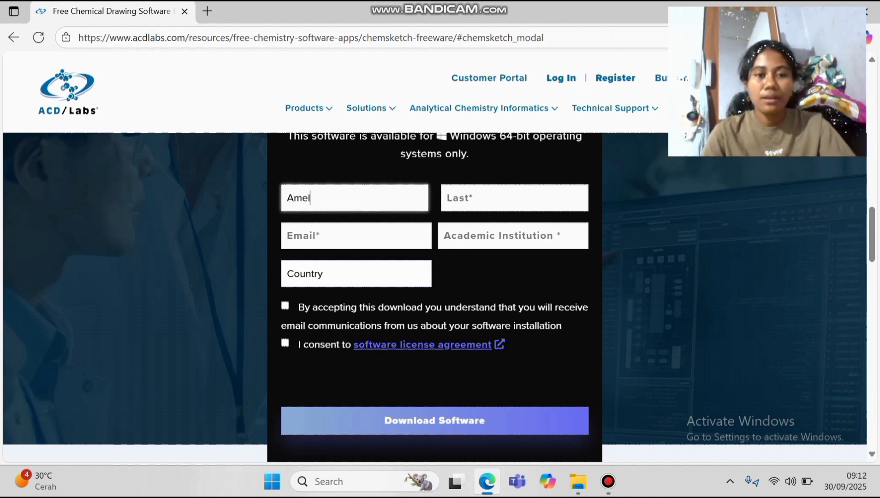
key("Tab")
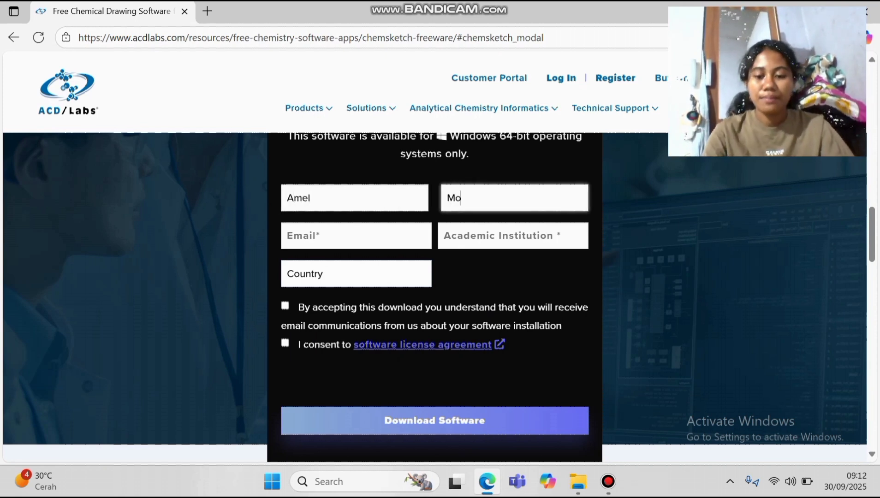
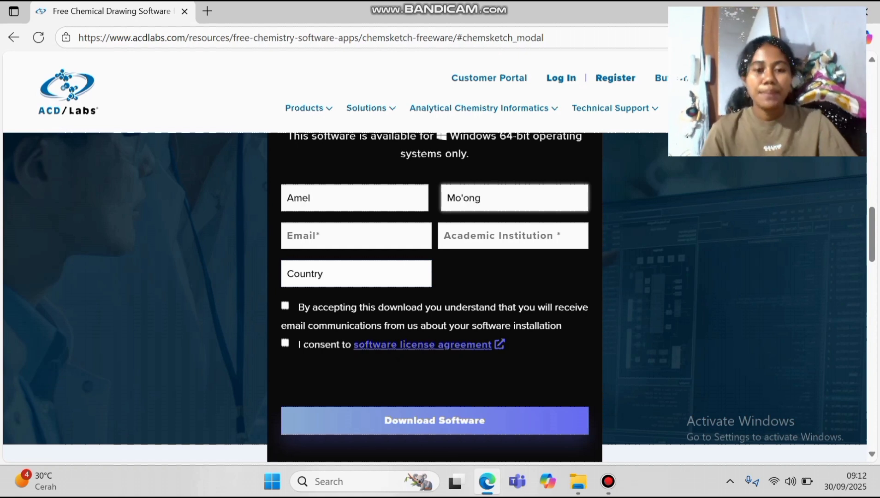
key("Tab")
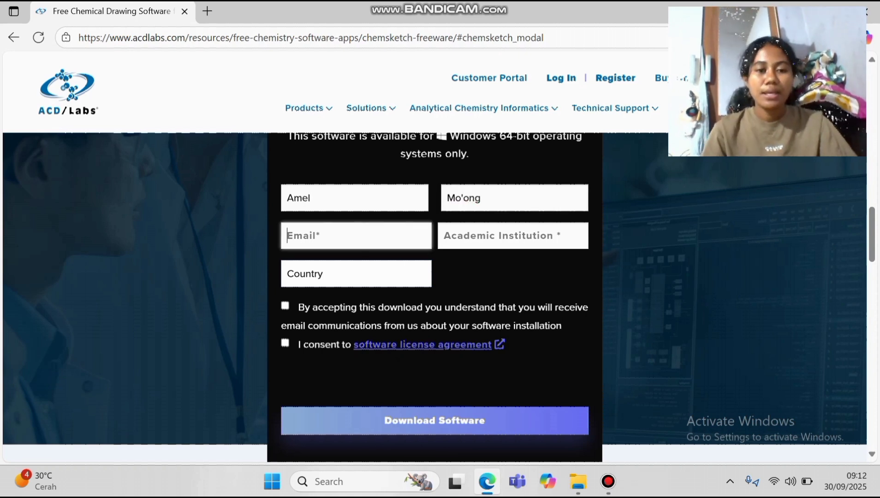
key("Down")
key("Return")
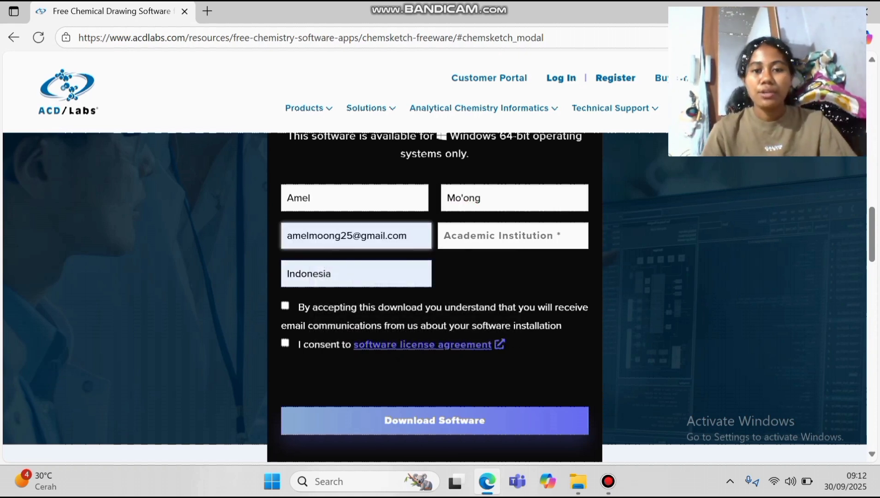
Set Academic Institution to UNDANA and tick both the installation-email and license consent boxes
left_click(512, 235)
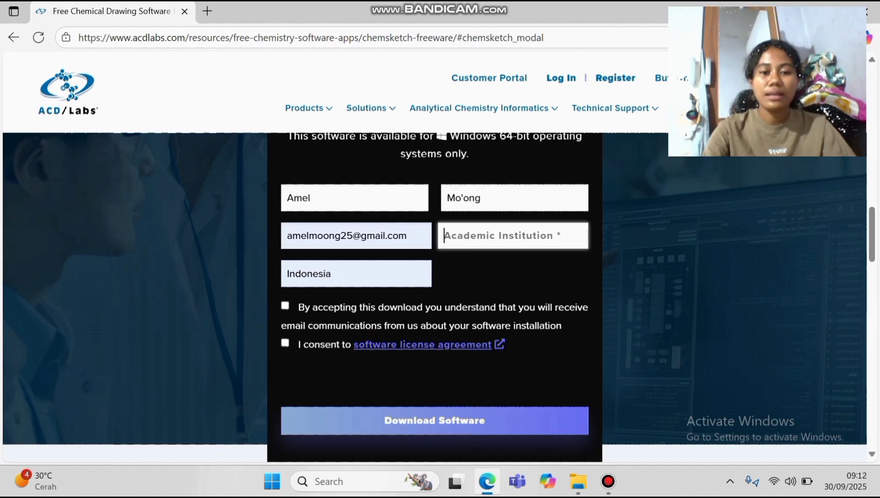
type("UNDANA")
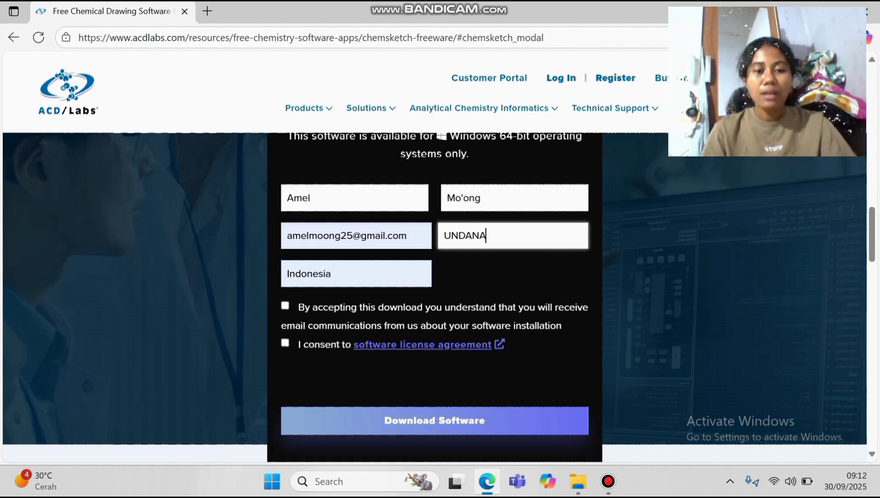
scroll(439, 297, "down", 1)
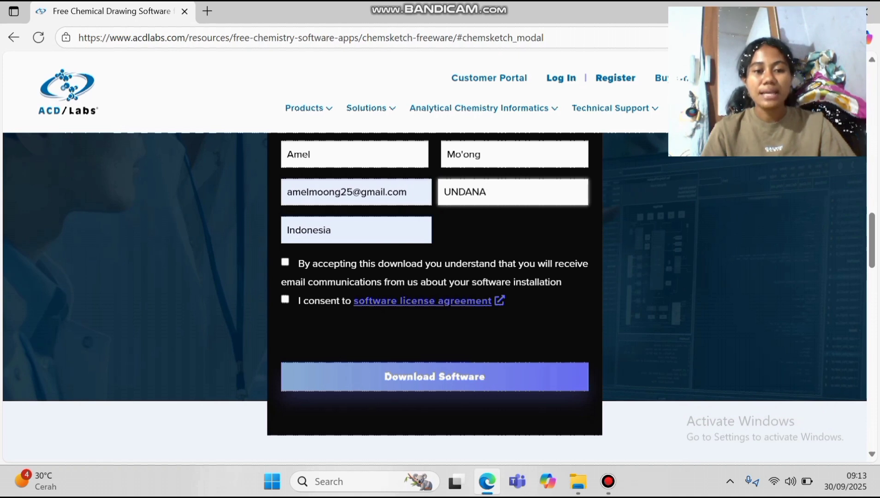
left_click(285, 262)
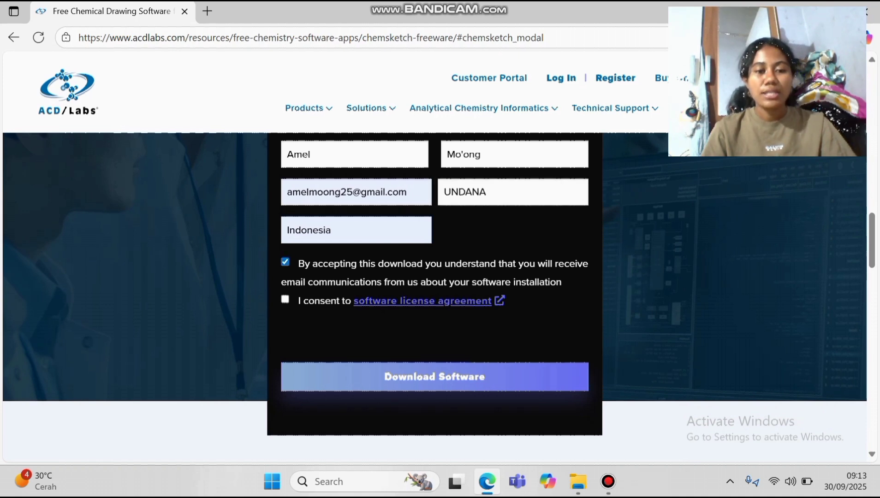
left_click(285, 300)
scroll(434, 291, "down", 1)
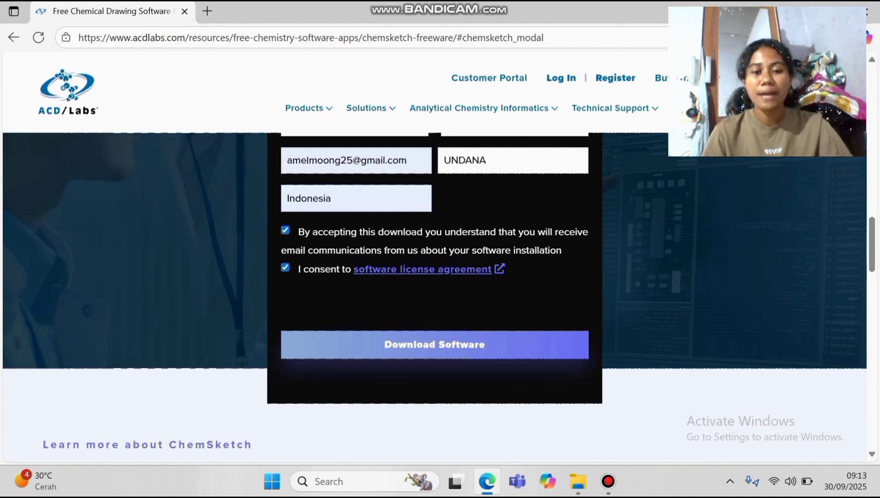
scroll(435, 298, "up", 1)
scroll(434, 297, "down", 1)
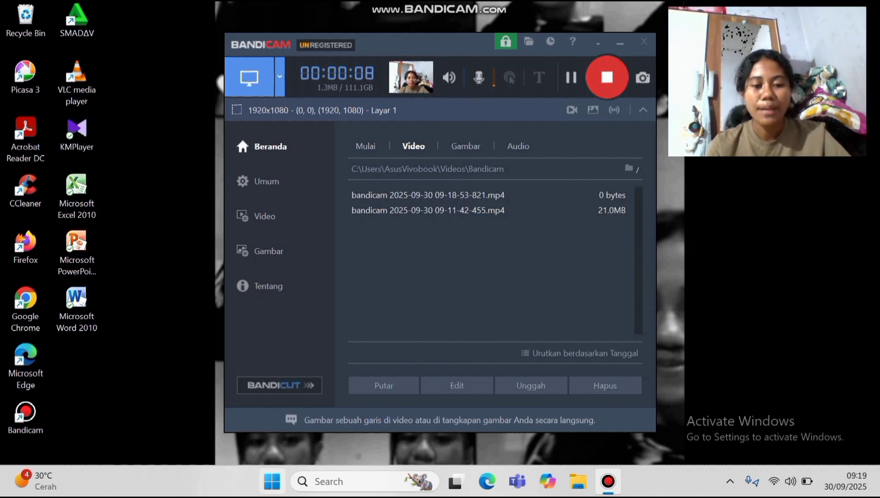
Launch ChemSketch by searching 'ch' from the Start menu
key("super")
type("ch")
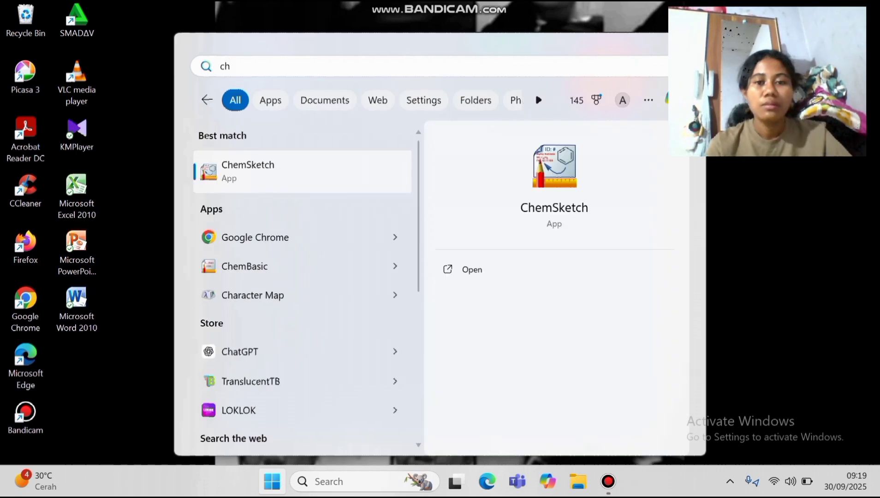
key("Return")
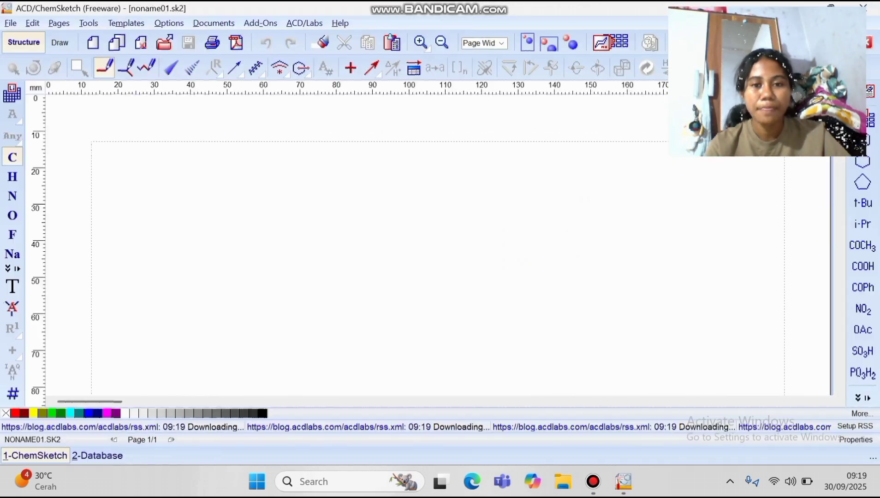
left_click(552, 110)
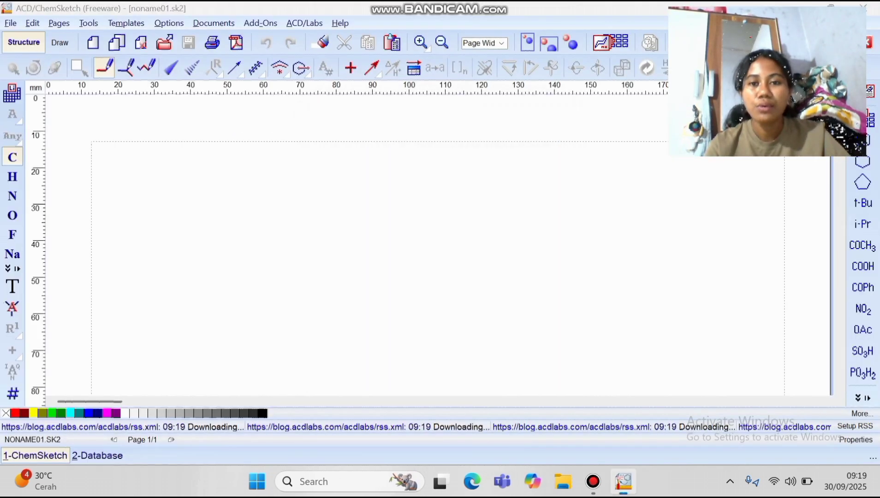
left_click(601, 138)
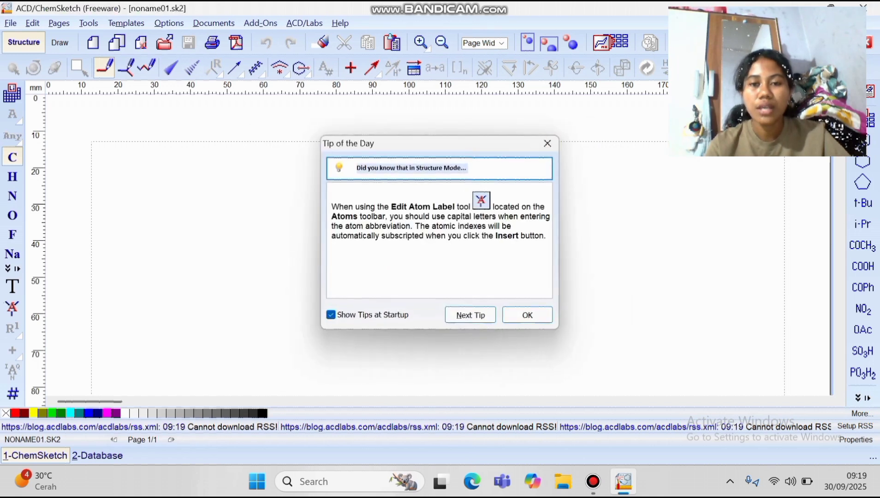
left_click(547, 144)
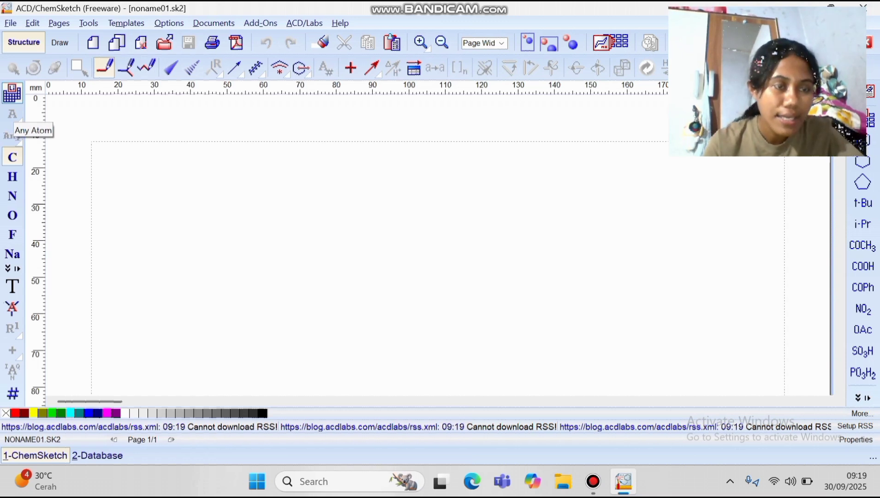
Choose phosphorus in the Periodic Table and place it mid-page as PH3
left_click(12, 136)
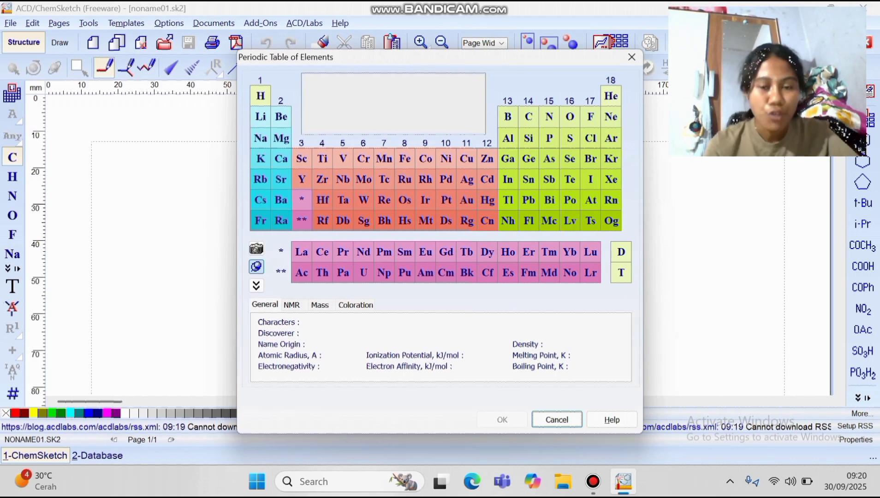
double_click(548, 139)
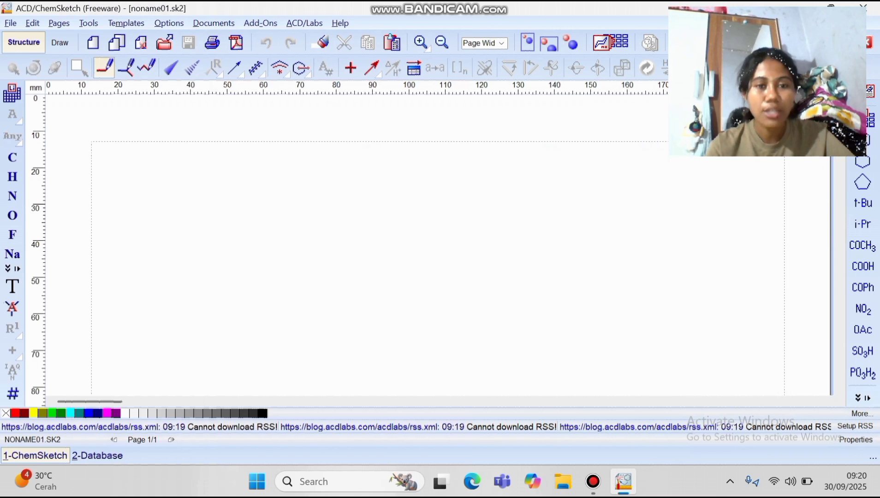
left_click(351, 223)
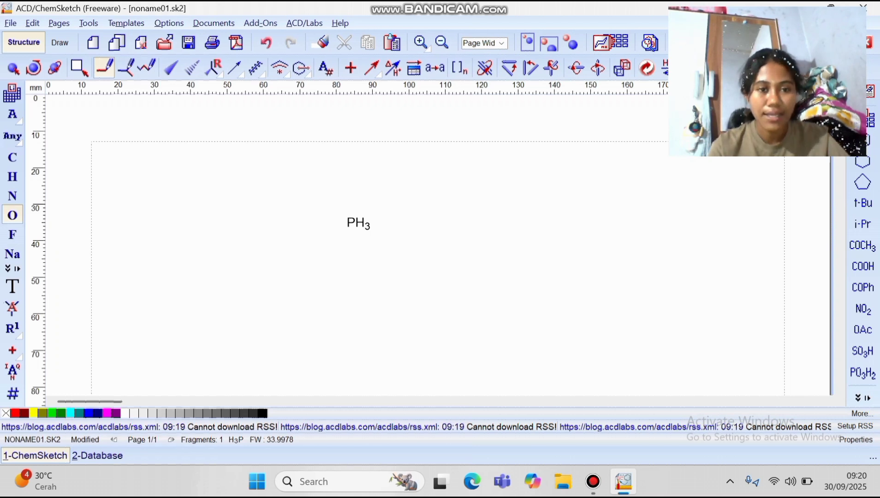
Place four H2O oxygens to the left, above, right and below PH3
left_click(271, 226)
left_click(350, 166)
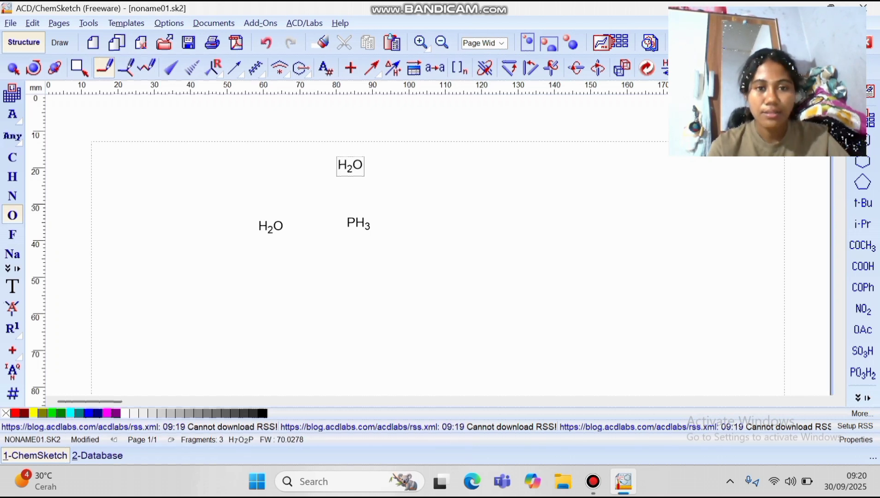
left_click(420, 228)
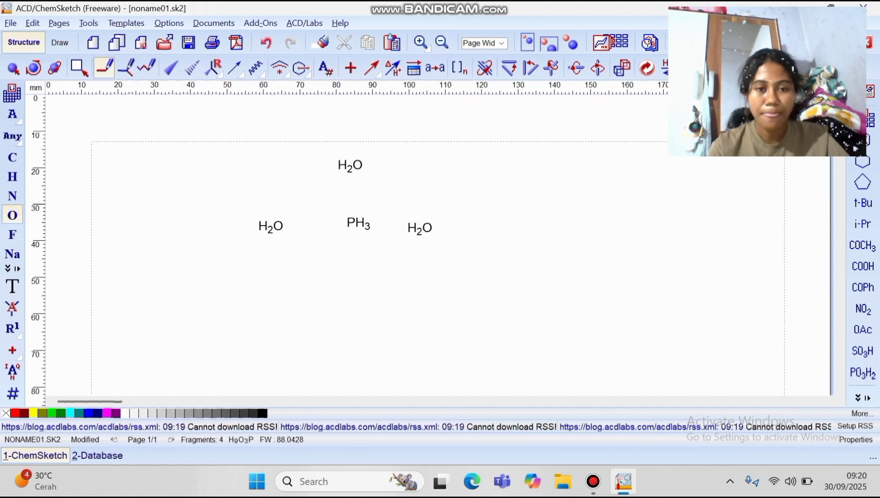
left_click(346, 288)
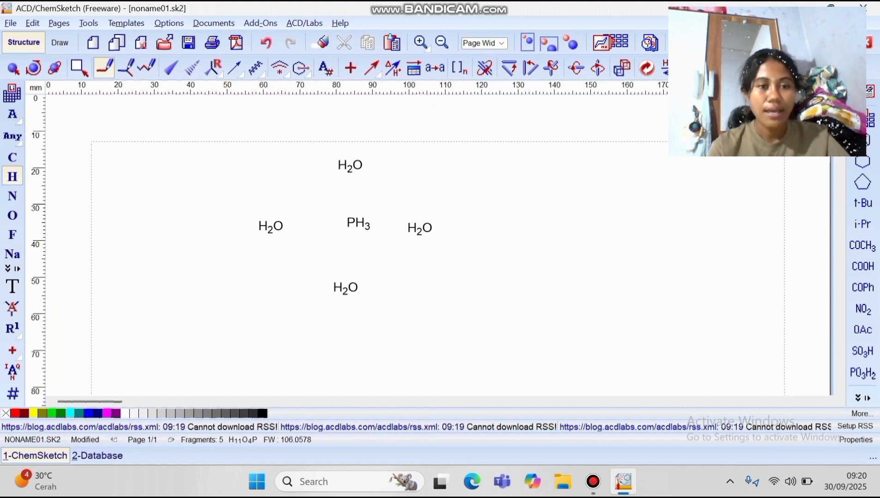
Add H2 fragments at the far left, far right and below the lower oxygen
left_click(191, 227)
left_click(508, 225)
left_click(348, 353)
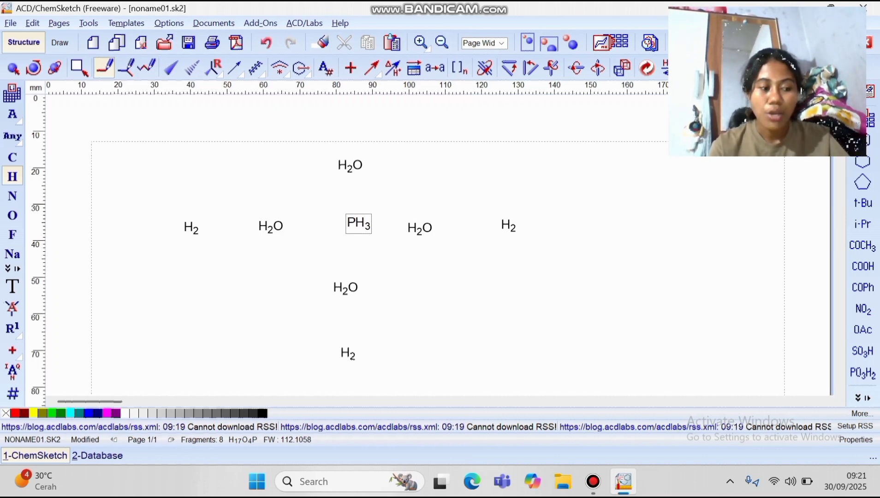
Double-bond the lower oxygen to P, then bond the left, right and top OH groups to it
left_click_drag(352, 224, 346, 286)
left_click_drag(344, 223, 357, 287)
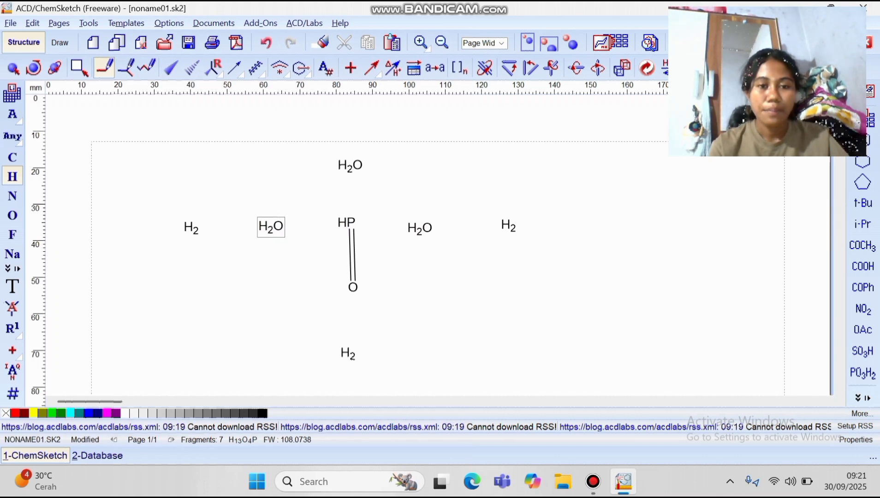
left_click_drag(271, 226, 350, 222)
left_click_drag(419, 228, 351, 222)
left_click_drag(350, 165, 352, 223)
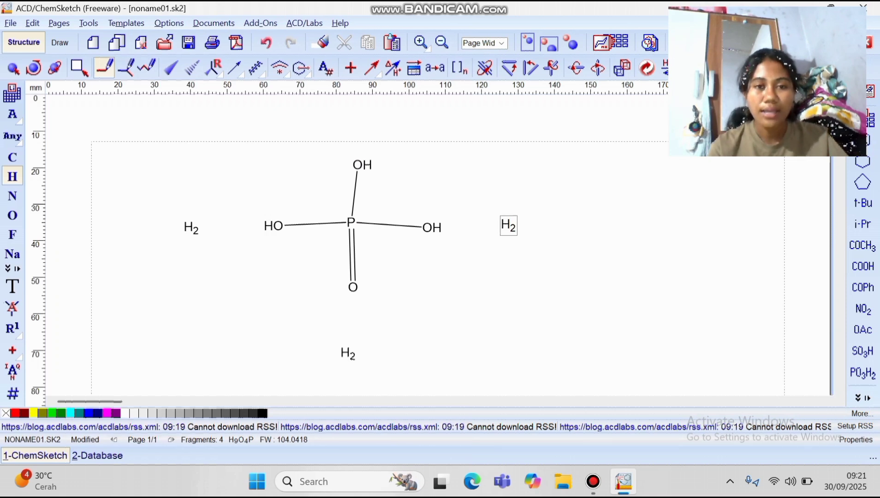
Bond one hydrogen each to the top, left and right oxygens, undoing misplaced bonds, giving H3O4P
left_click_drag(508, 225, 358, 165)
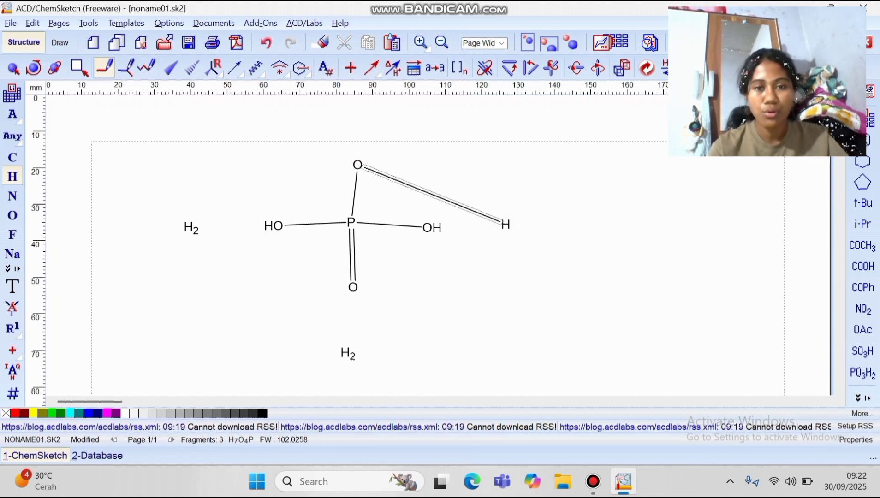
left_click_drag(199, 227, 277, 226)
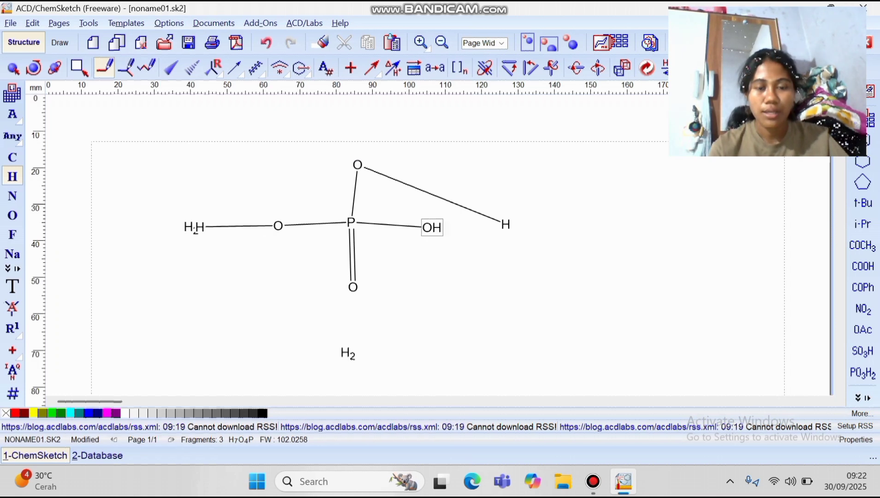
left_click_drag(432, 227, 348, 353)
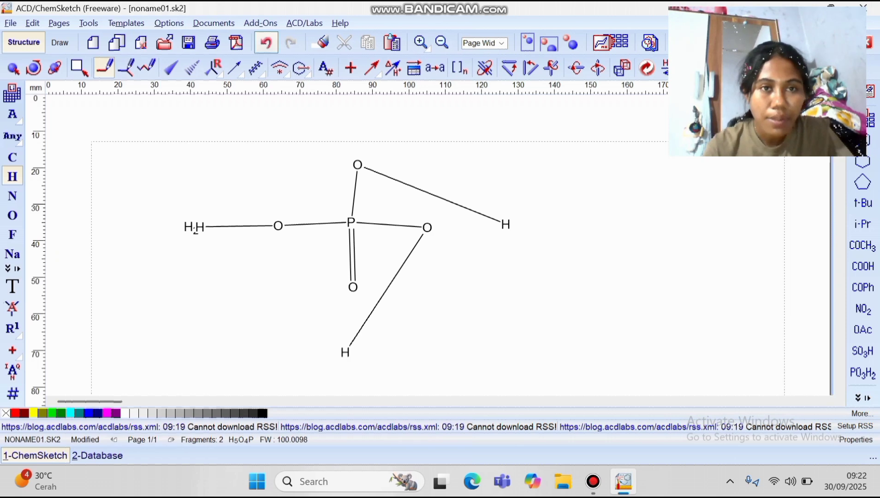
left_click(266, 42)
left_click(265, 42)
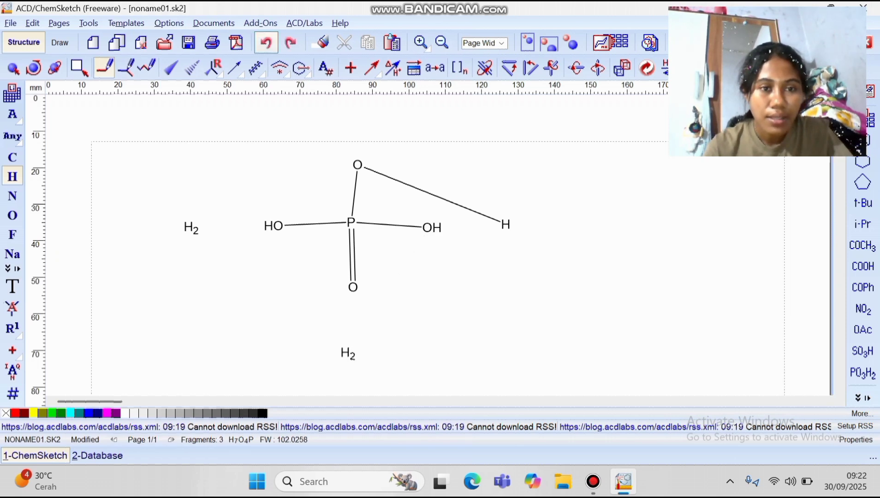
left_click_drag(191, 227, 262, 222)
left_click(266, 43)
left_click_drag(273, 225, 189, 227)
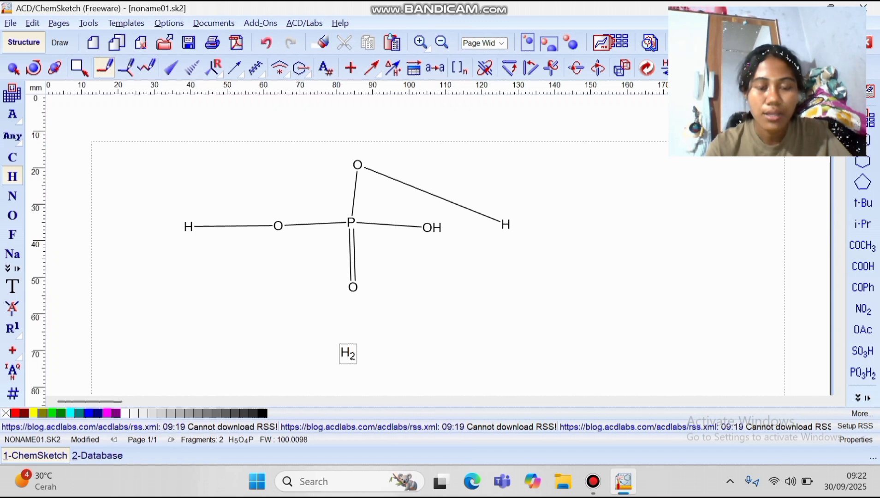
left_click_drag(347, 354, 426, 227)
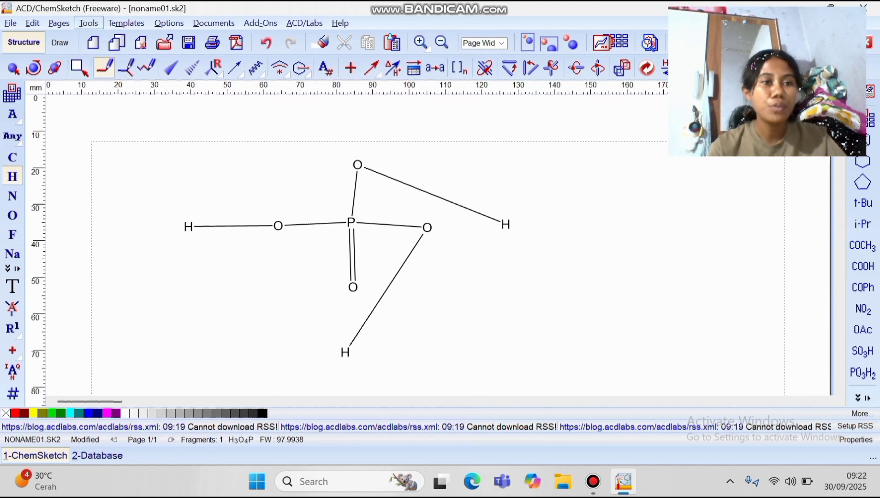
Run Tools > Clean Structure on the phosphoric acid and select the whole molecule
left_click(88, 23)
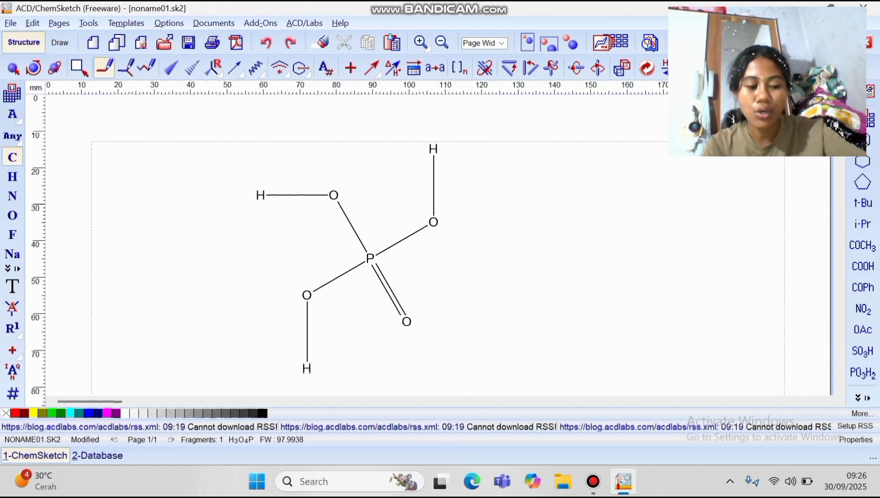
key("ctrl+a")
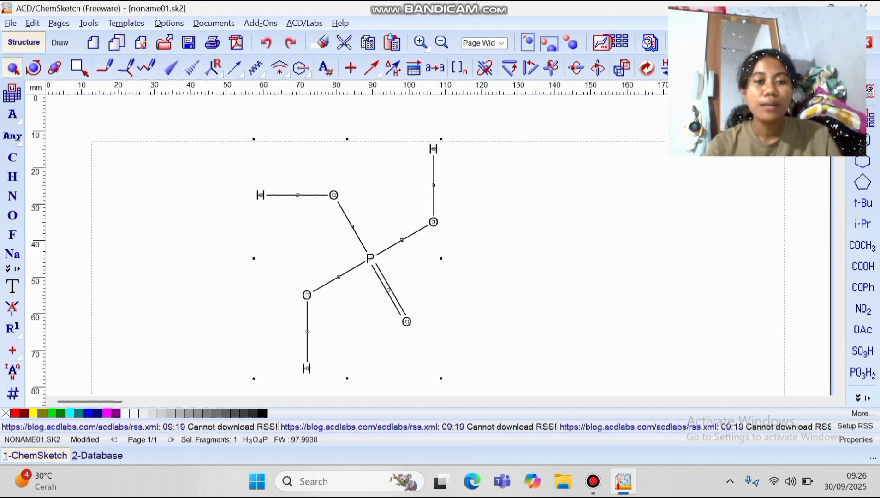
Bring up the Tools menu's Generate submenu for the H3O4P structure
left_click(88, 23)
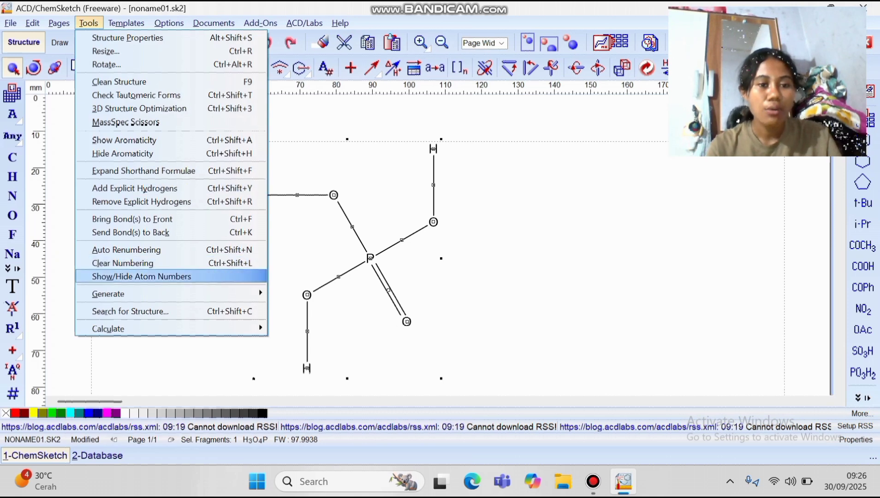
mouse_move(109, 293)
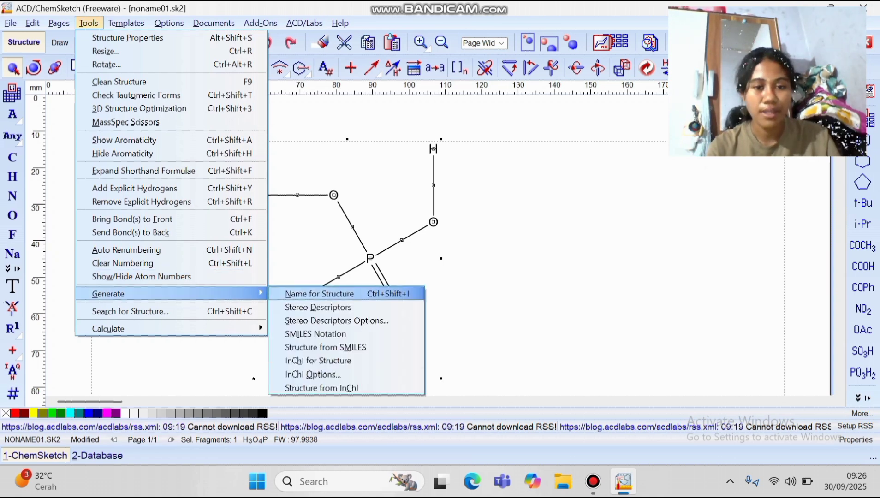
Generate the structure's name, labelling it 'phosphoric acid' below the drawing
left_click(306, 294)
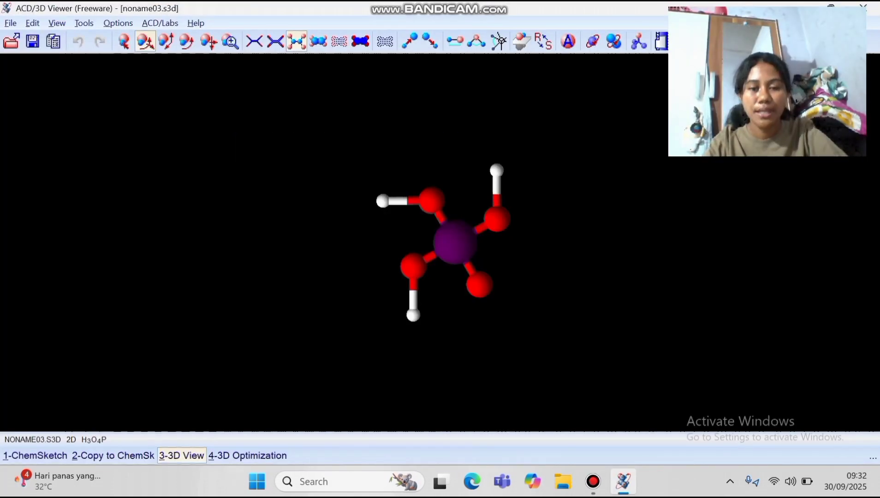
Rotate the phosphoric acid 3D model up and to the right, then close 3D Viewer
left_click_drag(482, 205, 497, 221)
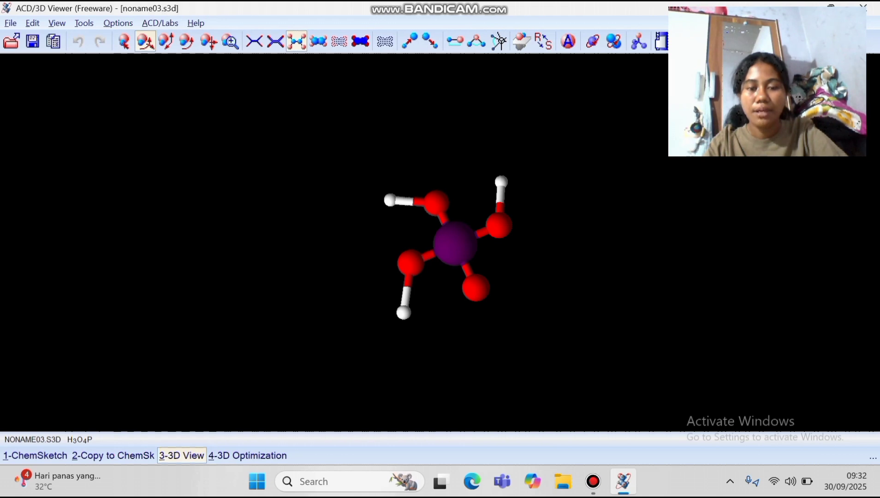
left_click_drag(448, 263, 444, 231)
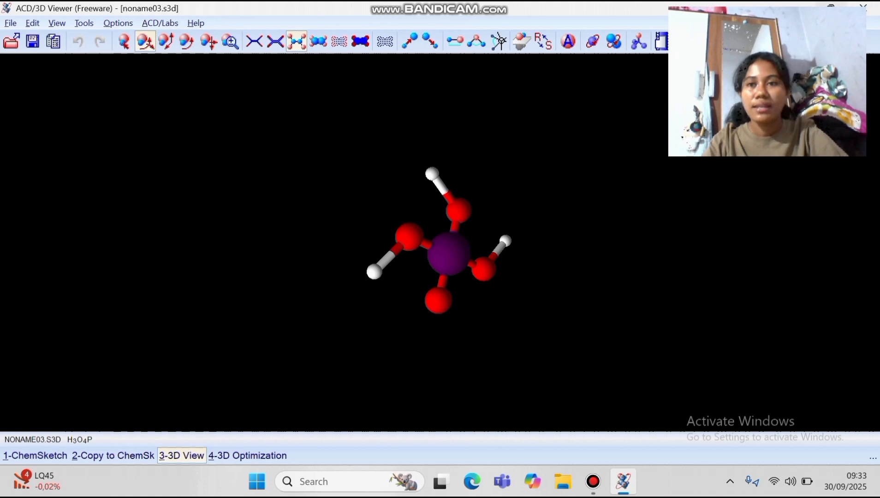
left_click(862, 7)
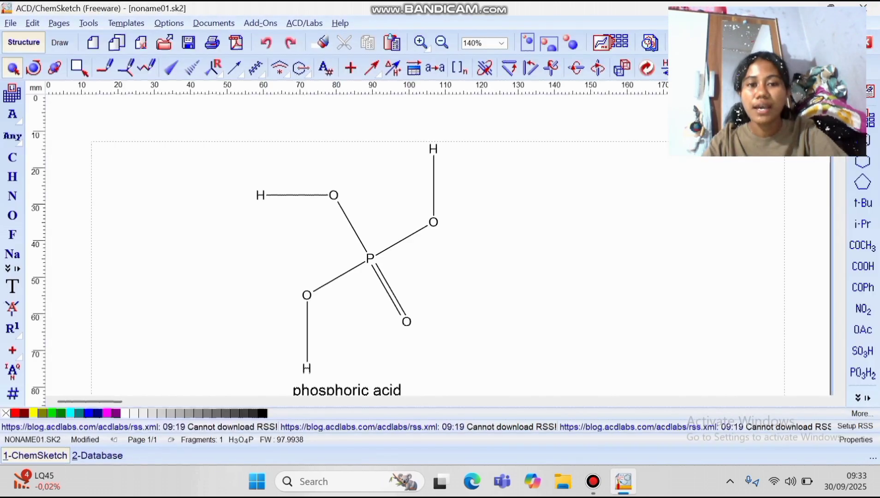